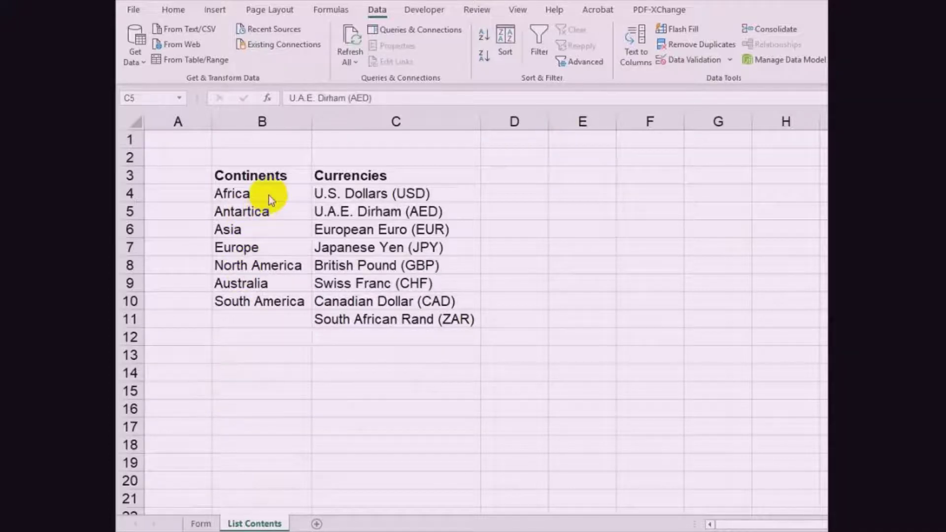
# Select the continent names in B4:B10 and name the range Continents in the Name Box.
pyautogui.moveTo(268, 195); pyautogui.dragTo(259, 299)
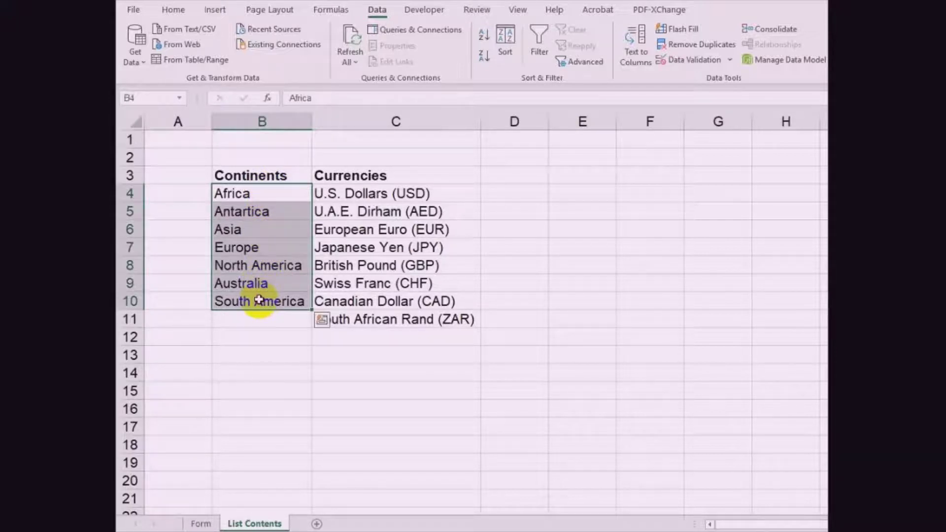
pyautogui.click(145, 99)
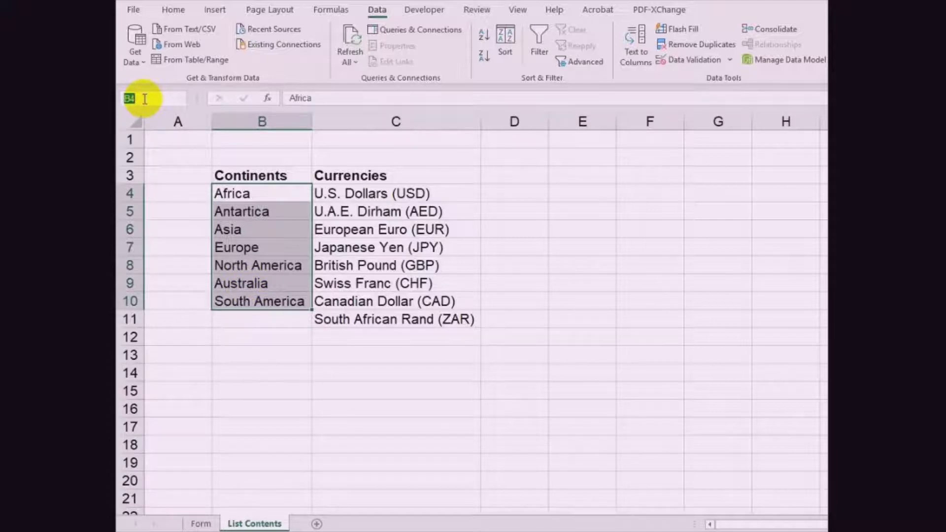
pyautogui.write('Continents')
pyautogui.press('Return')
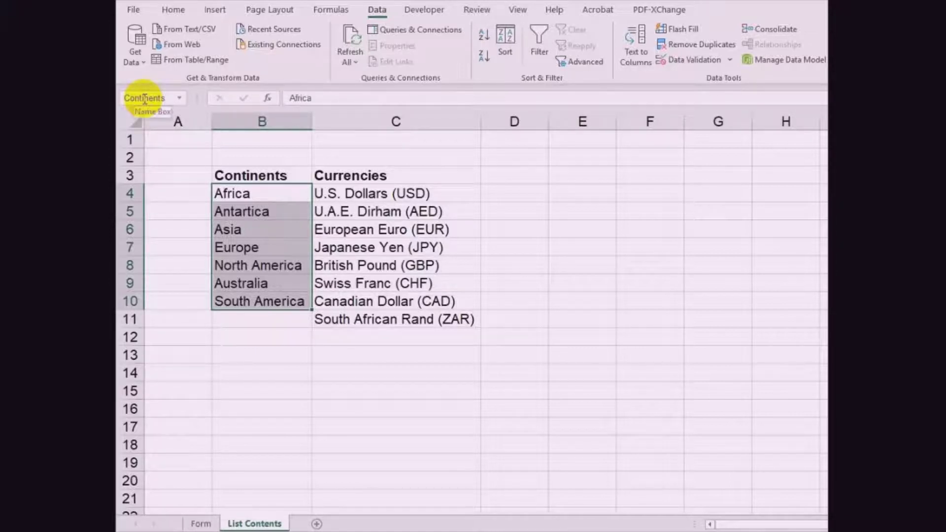
# Select the currency names in C4:C11 and name the range Currencies in the Name Box.
pyautogui.click(335, 196)
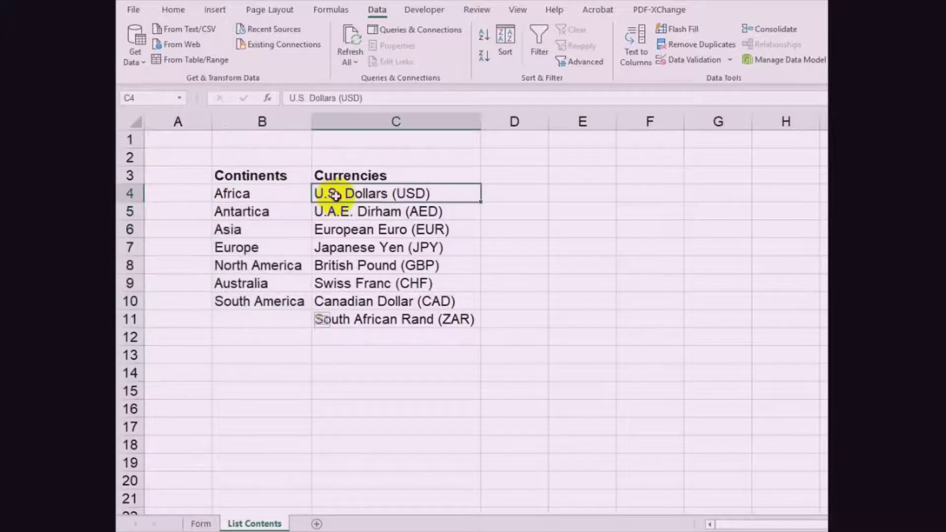
pyautogui.moveTo(335, 195); pyautogui.dragTo(354, 318)
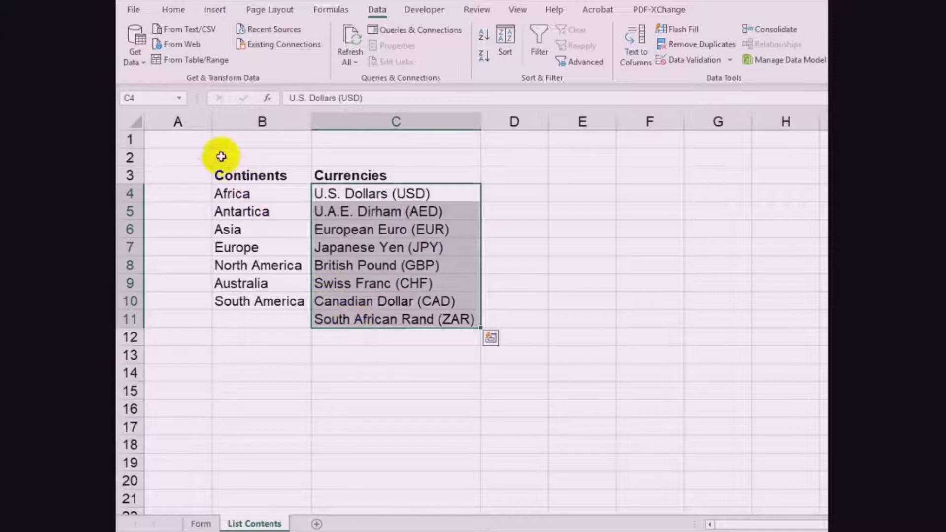
pyautogui.click(150, 97)
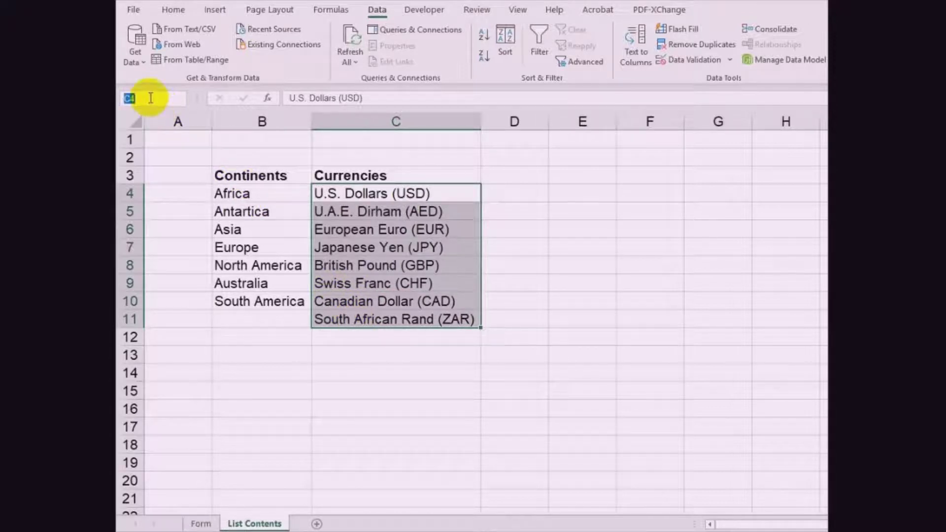
pyautogui.write('Currencies')
pyautogui.press('Return')
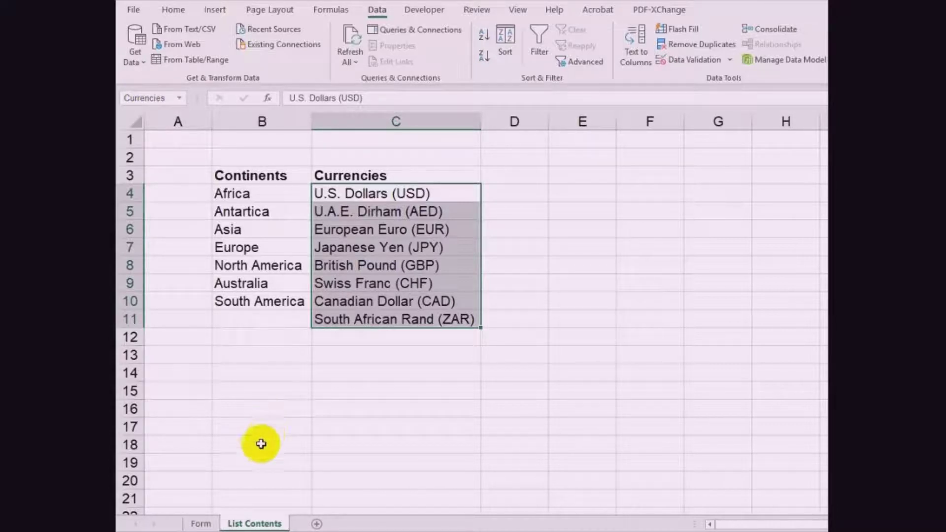
# On the Form sheet, enter the heading Continents in B4 and select B5:B11 beneath it.
pyautogui.click(202, 524)
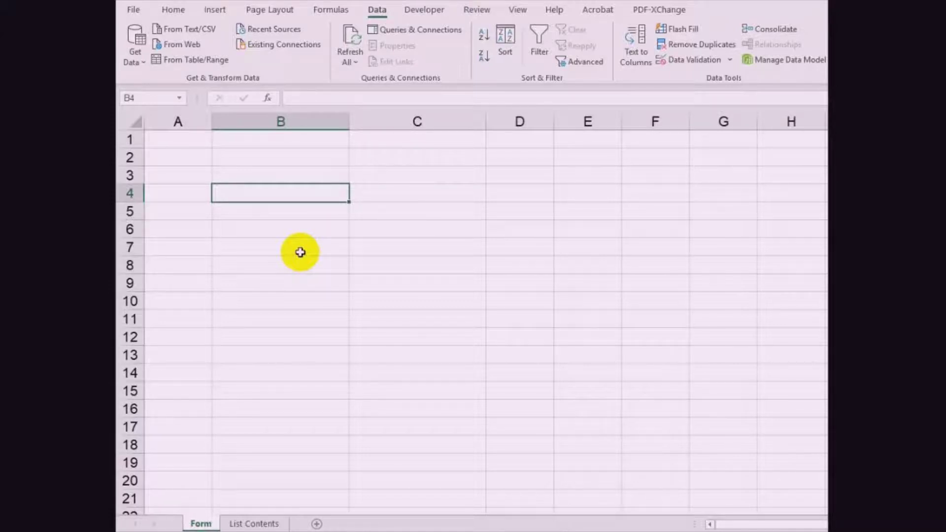
pyautogui.write('Contine')
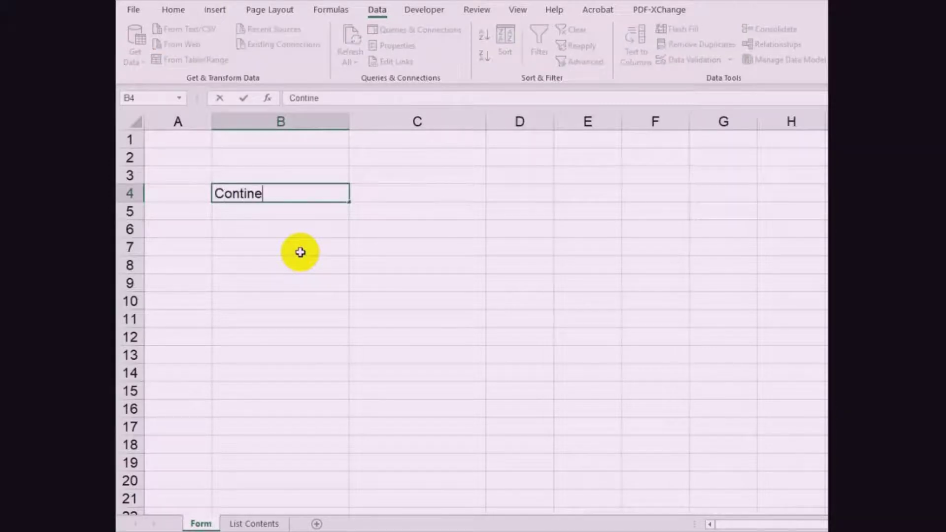
pyautogui.write('nts')
pyautogui.press('Return')
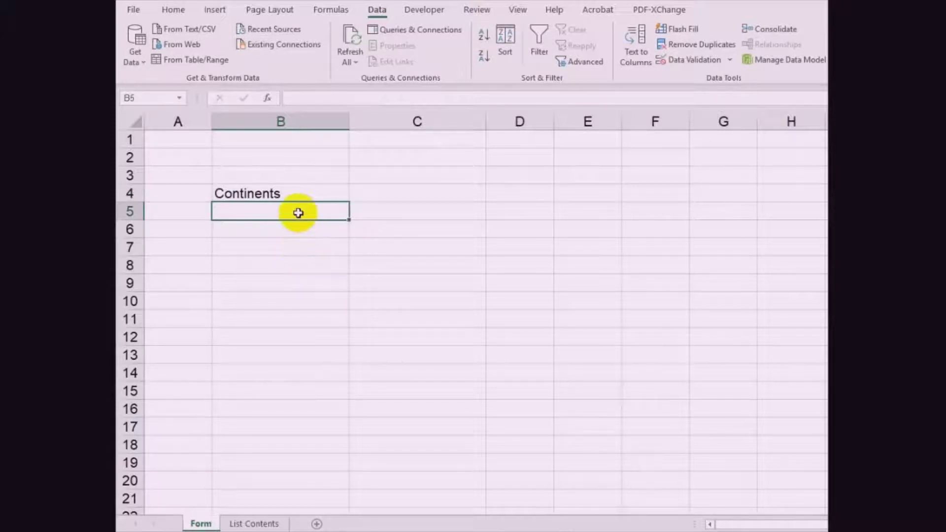
pyautogui.moveTo(298, 213); pyautogui.dragTo(278, 313)
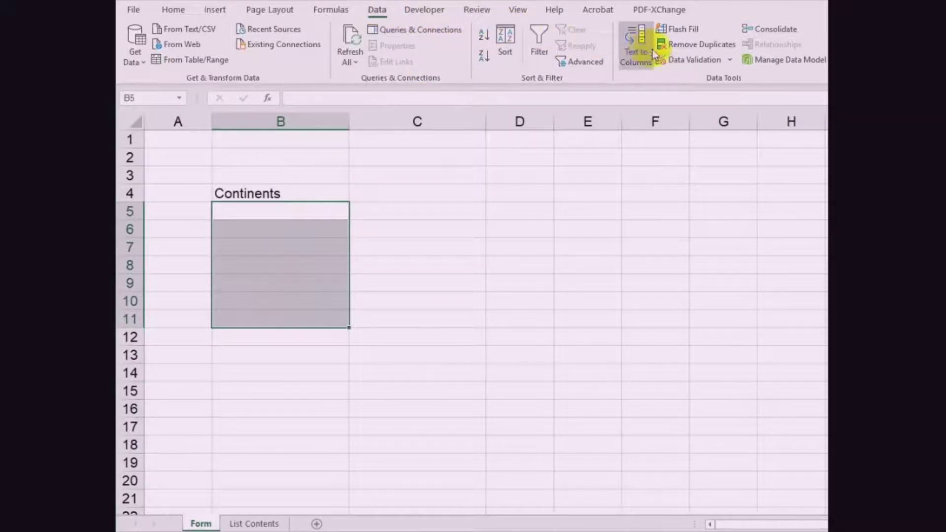
# Apply List data validation with source =Continents to B5:B11, fixing the lowercase c.
pyautogui.click(679, 60)
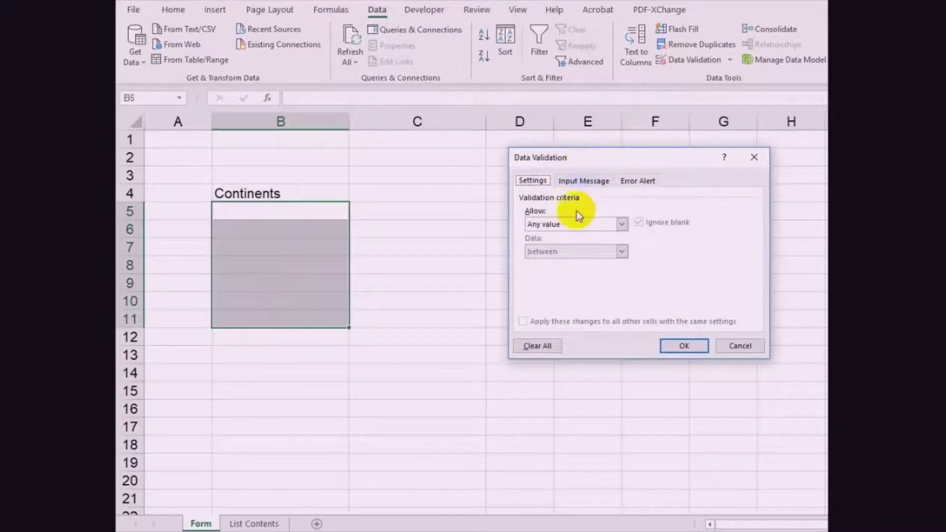
pyautogui.click(542, 227)
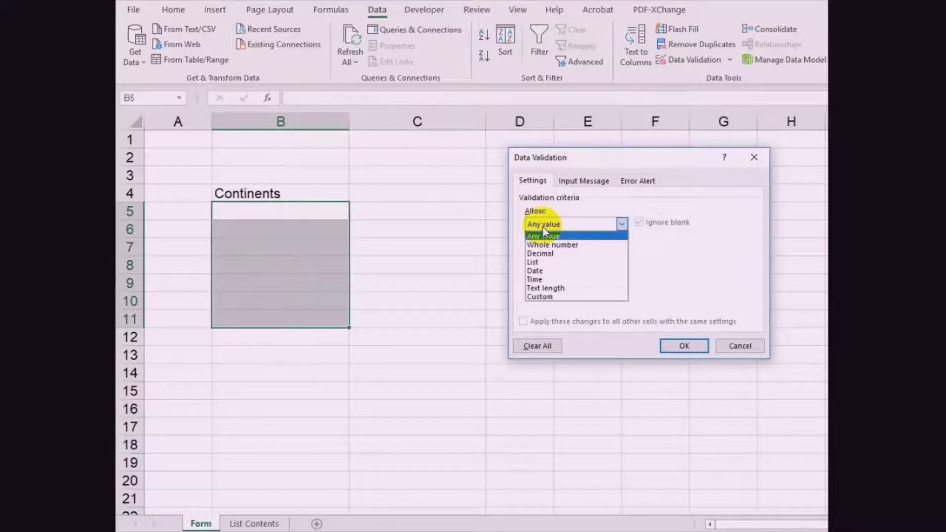
pyautogui.click(540, 264)
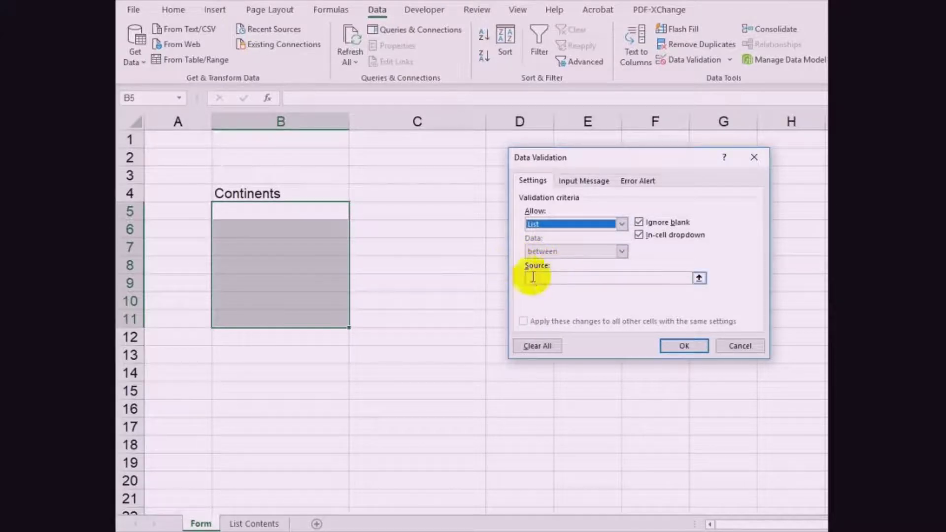
pyautogui.click(535, 280)
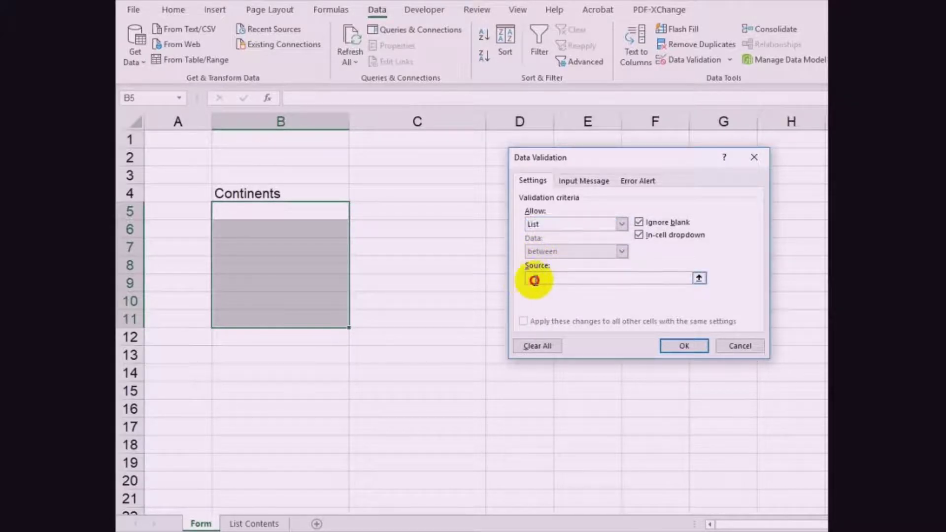
pyautogui.write('=')
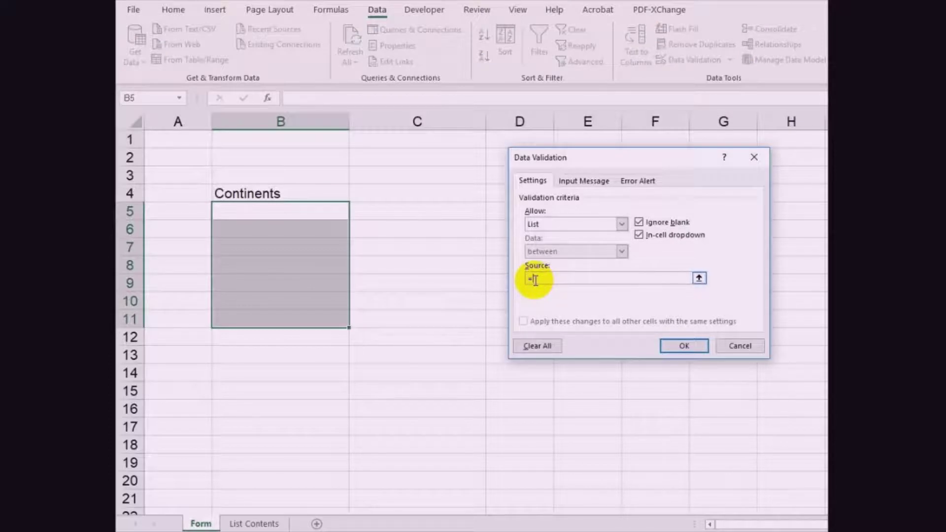
pyautogui.write('Continents')
pyautogui.click(535, 278)
pyautogui.press('Delete')
pyautogui.write('C')
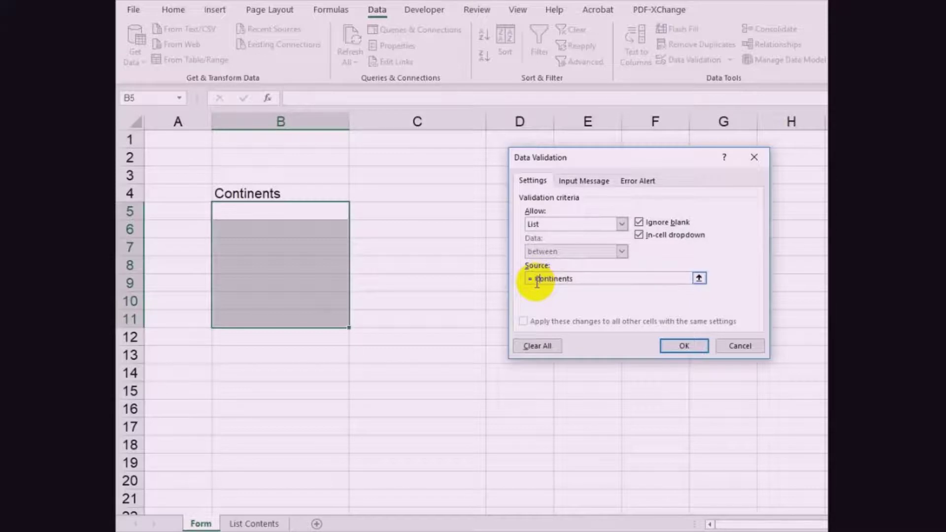
pyautogui.click(677, 347)
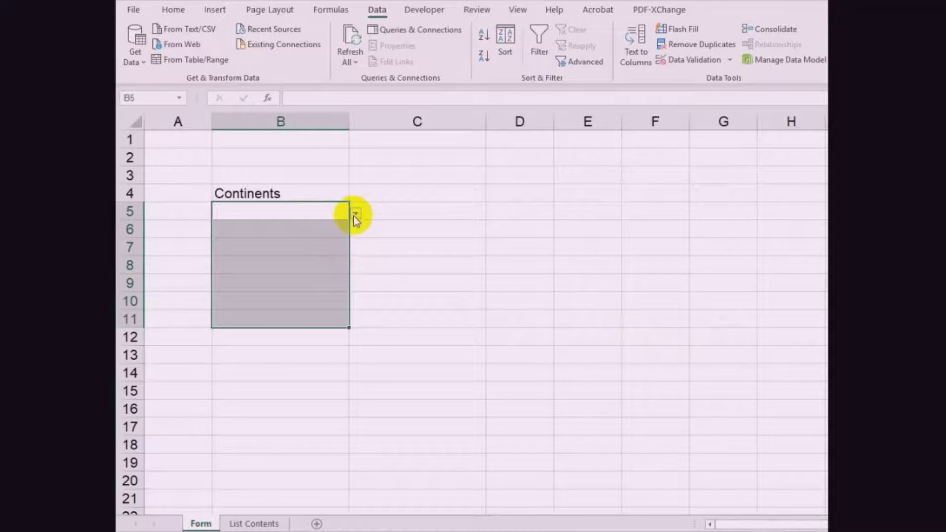
# Pick Africa in B5 and Australia in B6 from the continent dropdowns.
pyautogui.click(319, 217)
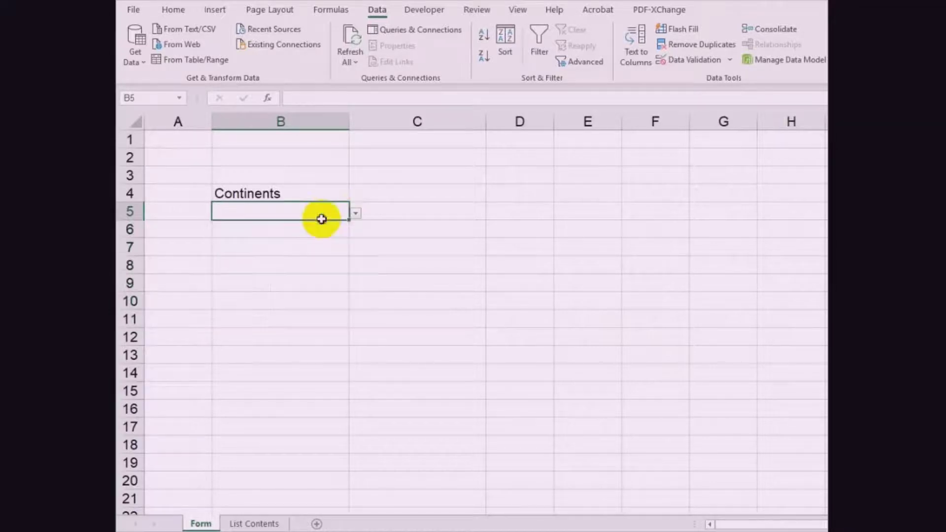
pyautogui.click(355, 214)
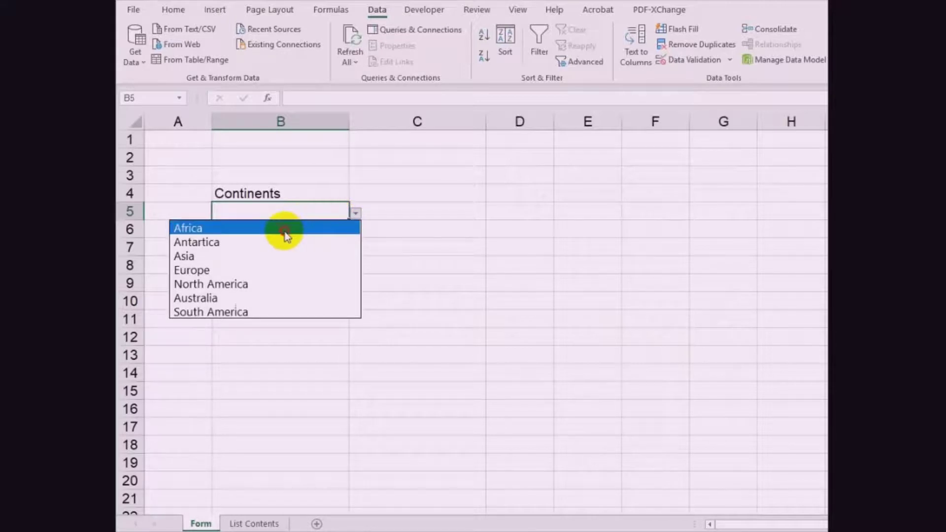
pyautogui.click(286, 229)
pyautogui.click(283, 231)
pyautogui.click(355, 230)
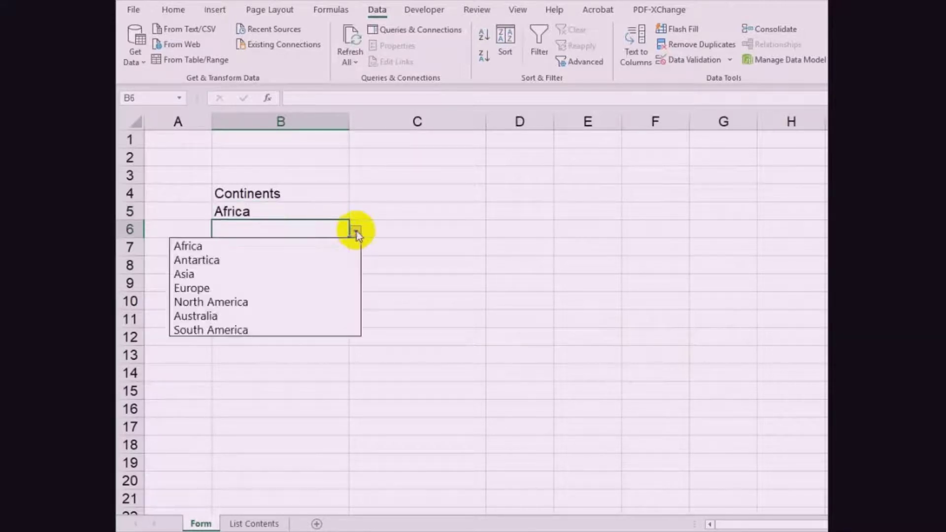
pyautogui.click(278, 290)
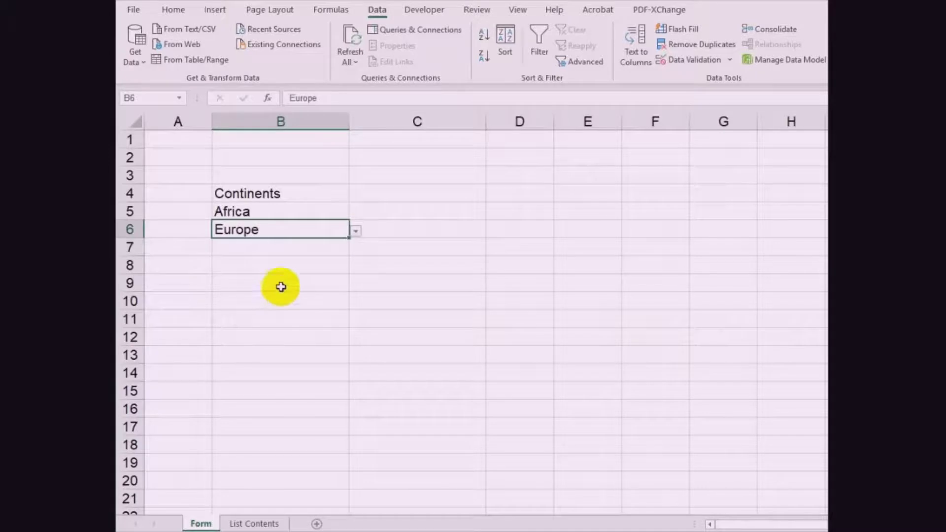
pyautogui.click(355, 231)
pyautogui.click(273, 320)
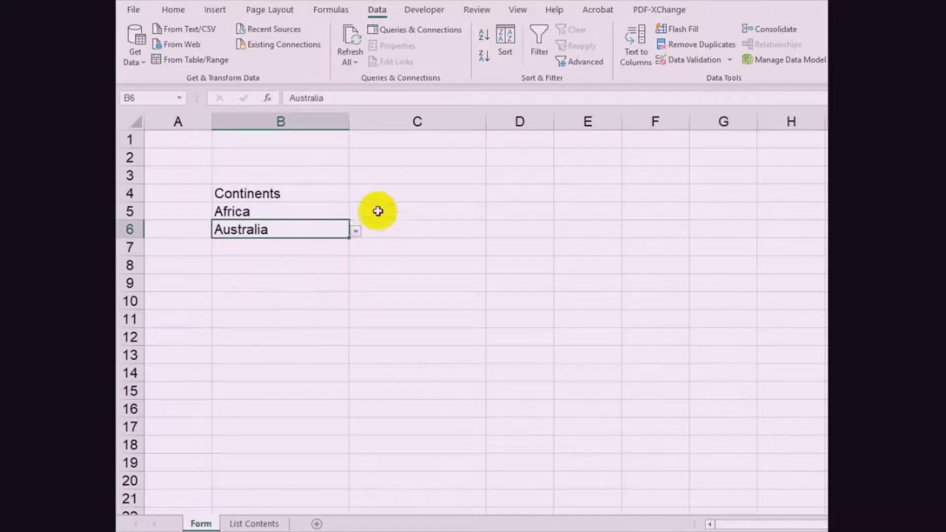
# Enter the heading Currencies in C4 and select C5:C12 below it.
pyautogui.click(384, 197)
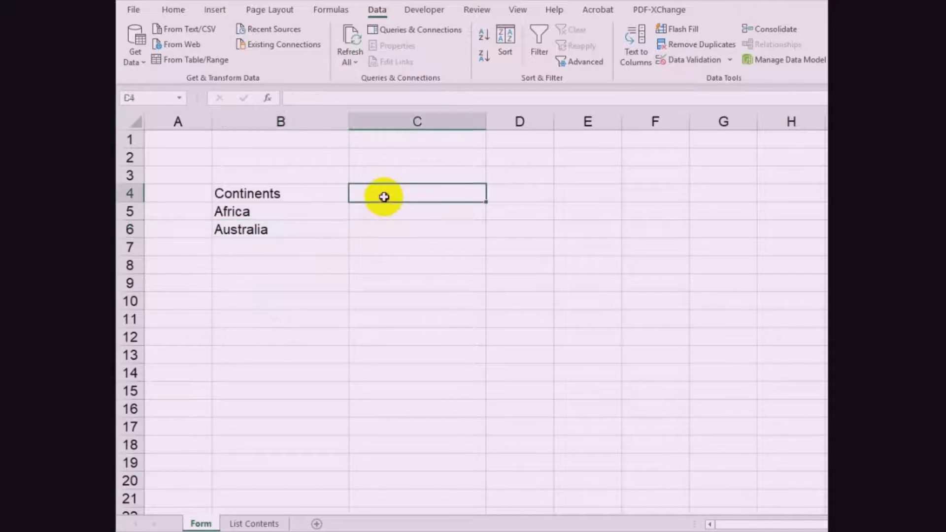
pyautogui.write('C')
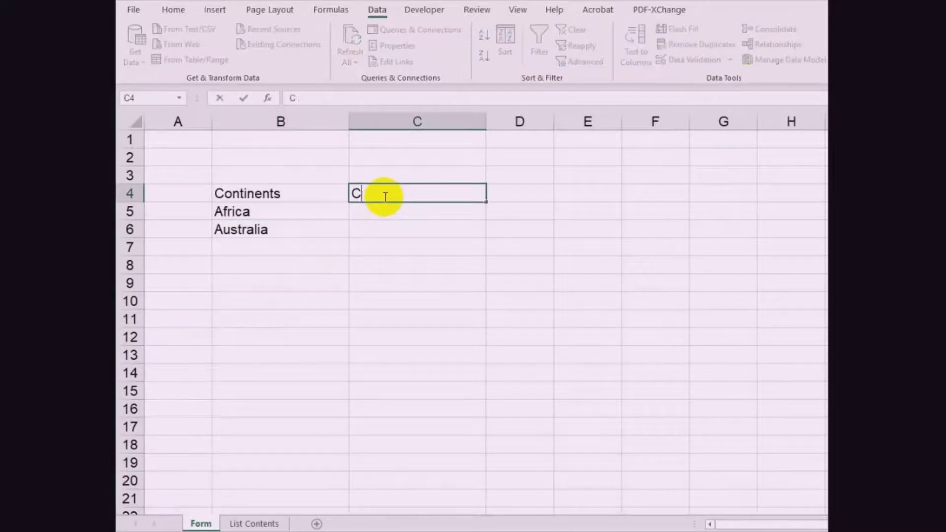
pyautogui.write('urrencies')
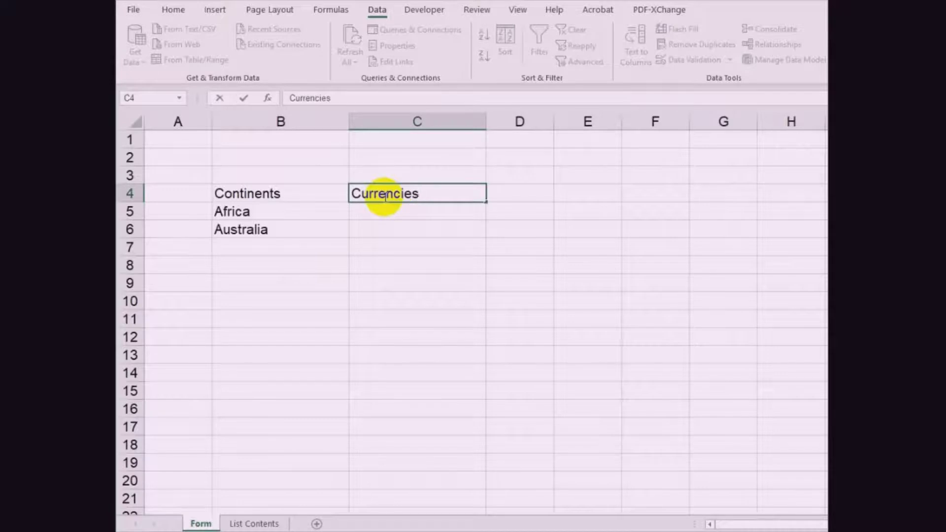
pyautogui.press('Return')
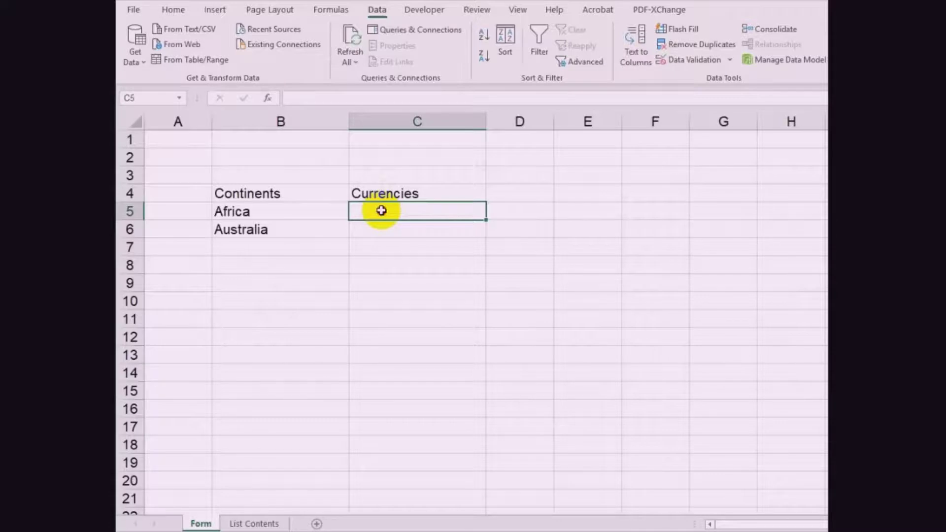
pyautogui.moveTo(381, 210); pyautogui.dragTo(380, 337)
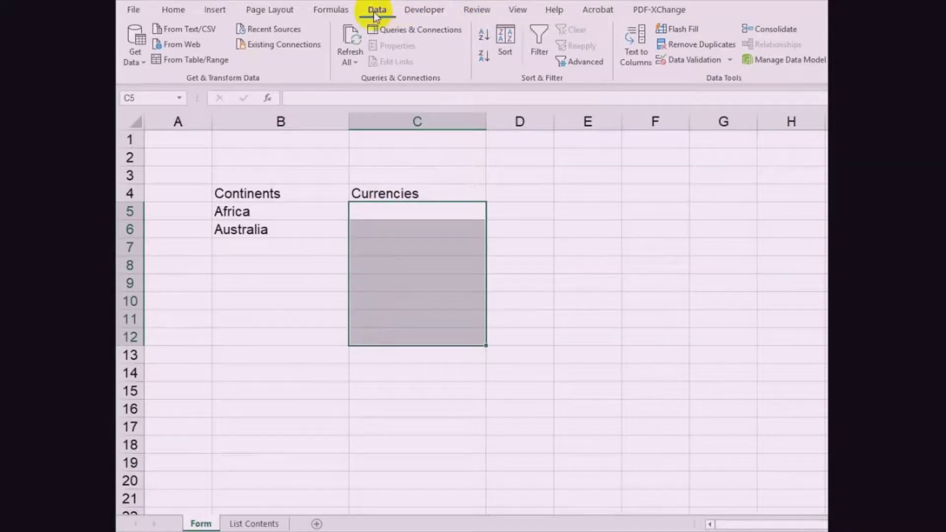
# Apply List data validation with source =Currencies to C5:C12.
pyautogui.click(696, 64)
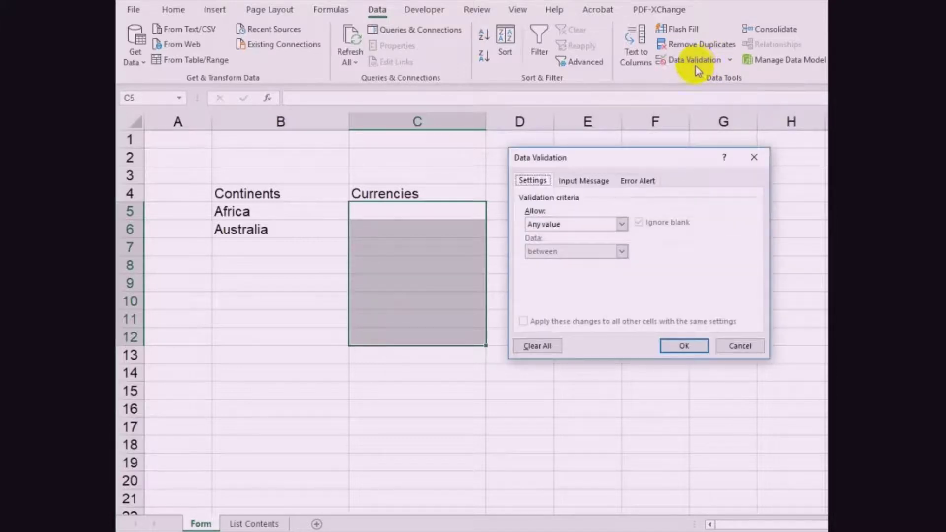
pyautogui.click(550, 228)
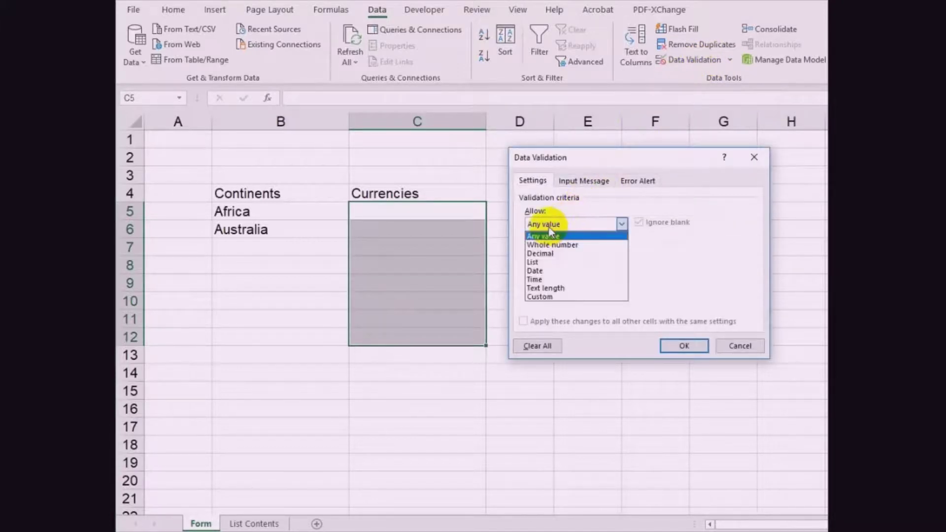
pyautogui.click(533, 262)
pyautogui.click(538, 279)
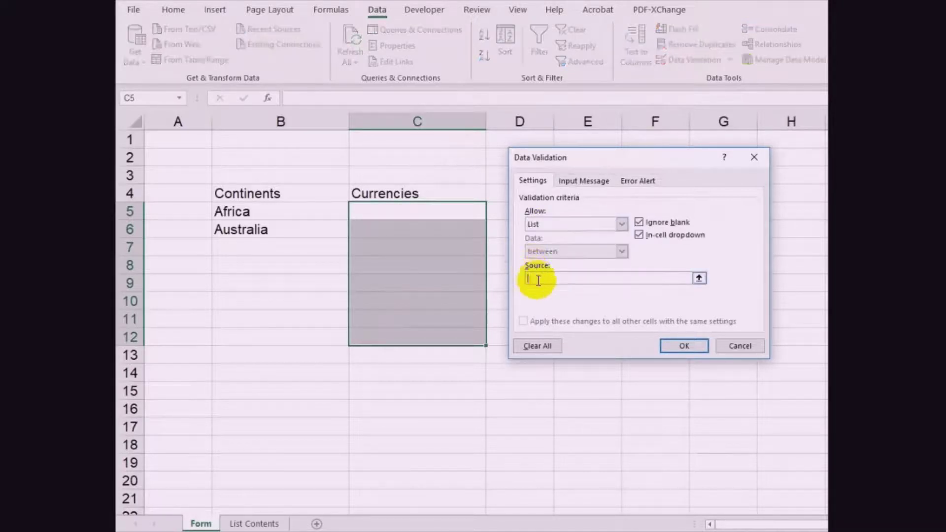
pyautogui.write('= ')
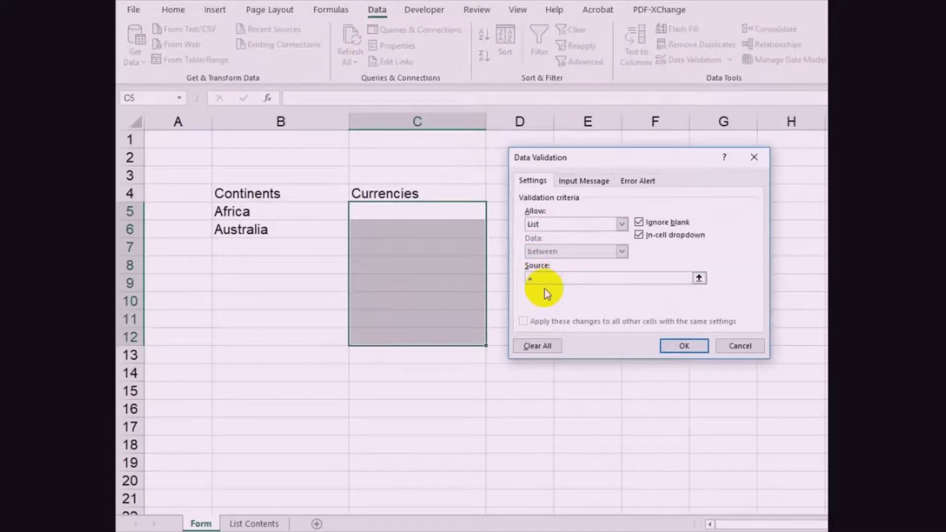
pyautogui.write('Currencies')
pyautogui.click(672, 346)
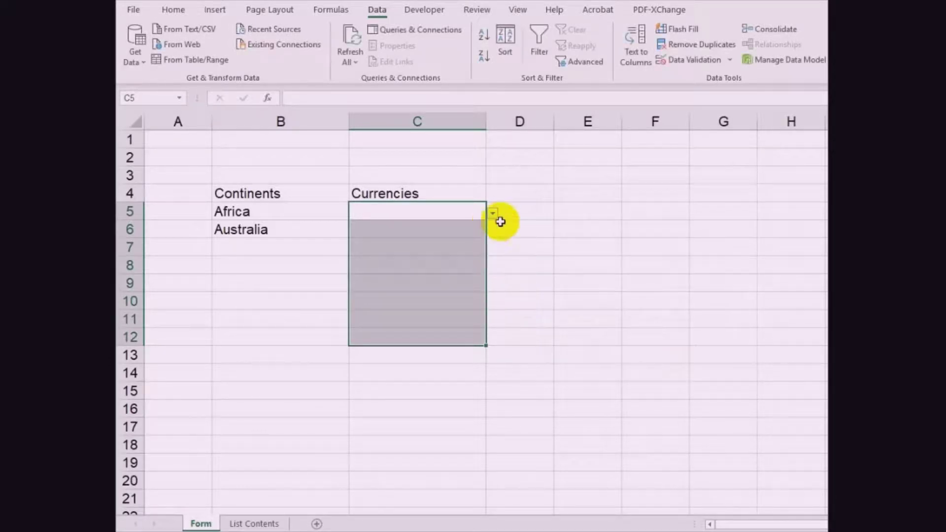
# Use the currency dropdowns to set C5 to Euro, C6 to Japanese Yen, and C7 to Swiss Franc.
pyautogui.click(463, 216)
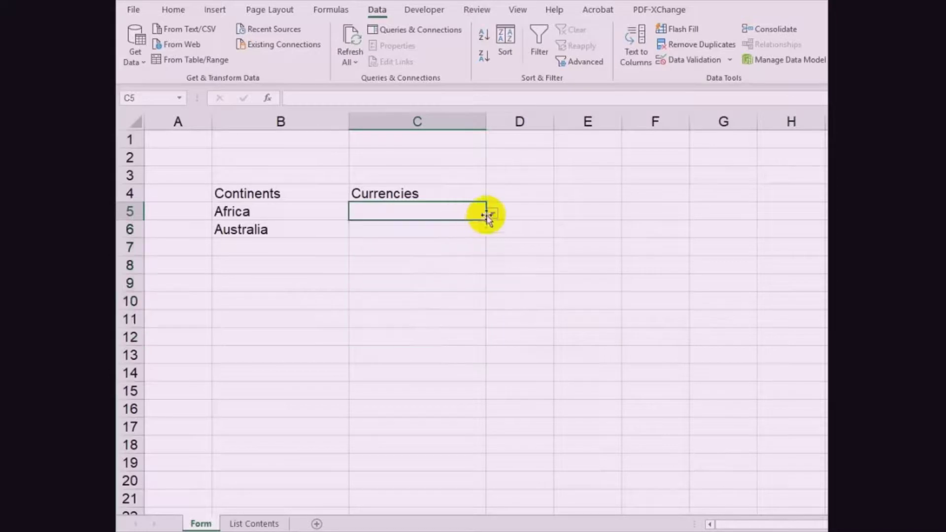
pyautogui.click(493, 214)
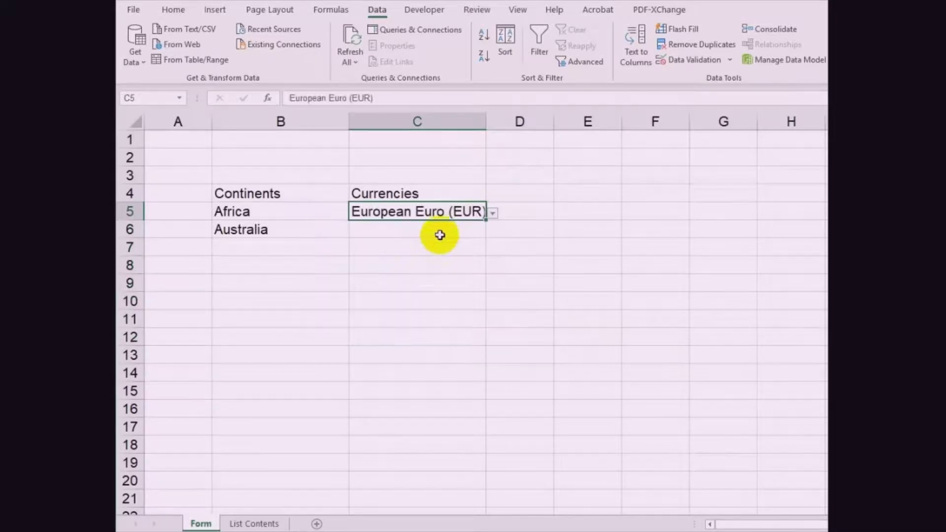
pyautogui.click(443, 234)
pyautogui.click(492, 231)
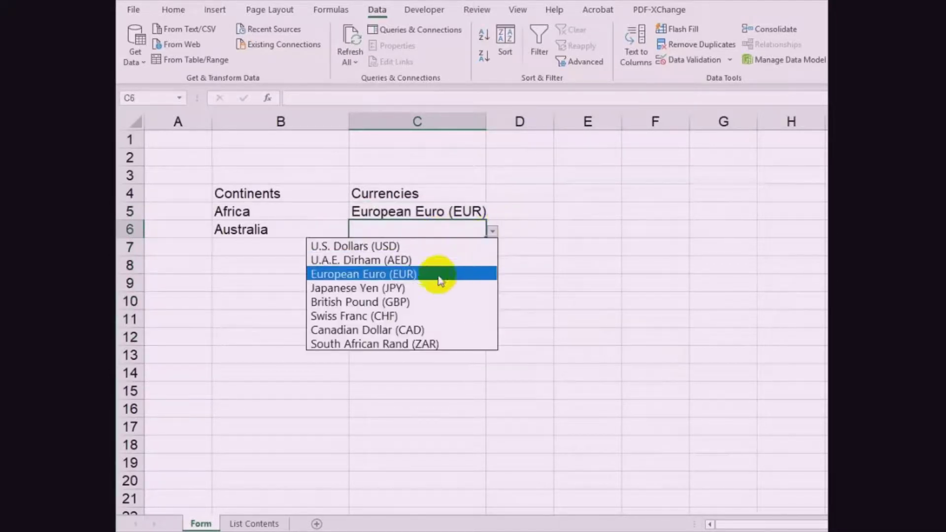
pyautogui.click(427, 287)
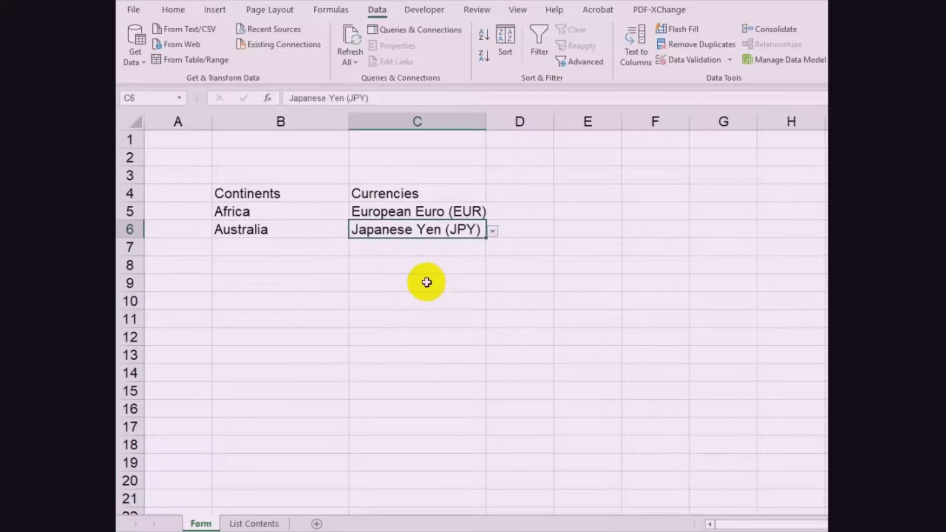
pyautogui.click(437, 248)
pyautogui.click(491, 250)
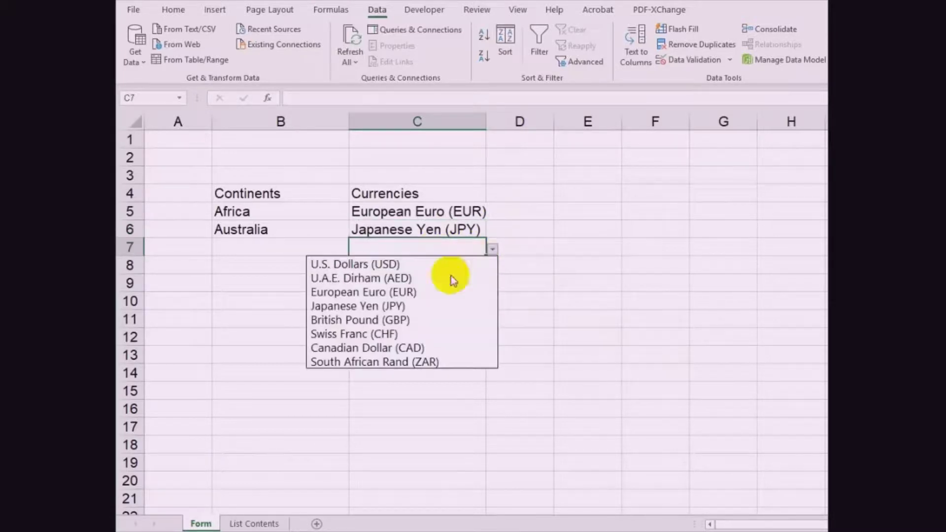
pyautogui.click(383, 338)
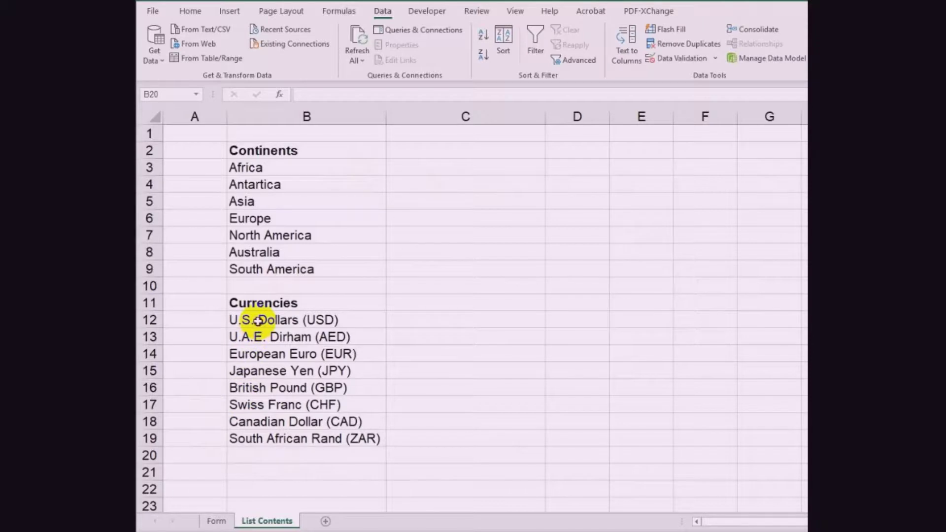
# On List Contents, type 'Another one' in B20 below the eight currencies.
pyautogui.moveTo(256, 321); pyautogui.dragTo(249, 437)
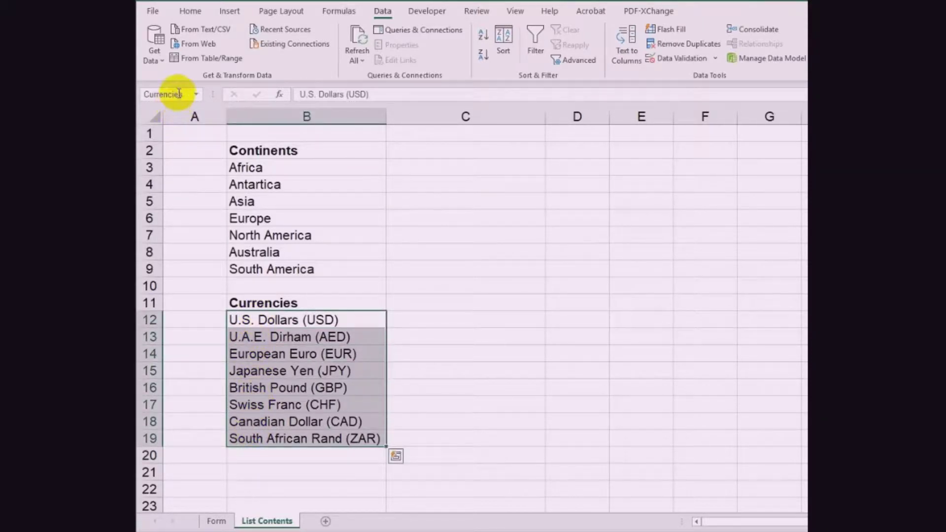
pyautogui.click(241, 458)
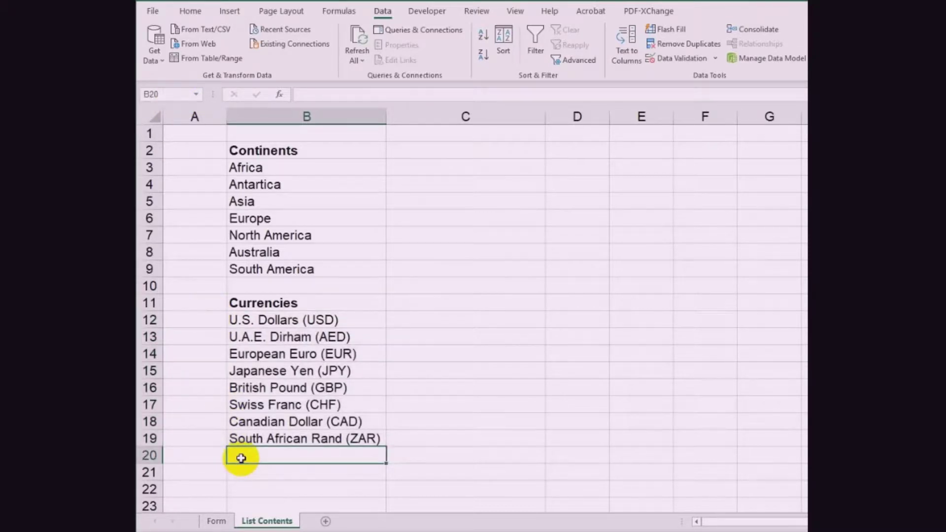
pyautogui.write('Another ')
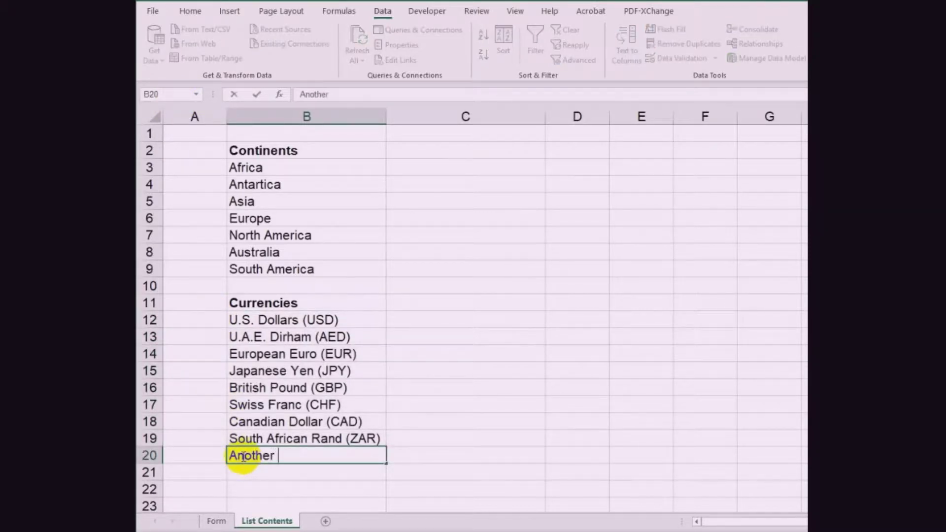
pyautogui.write('one')
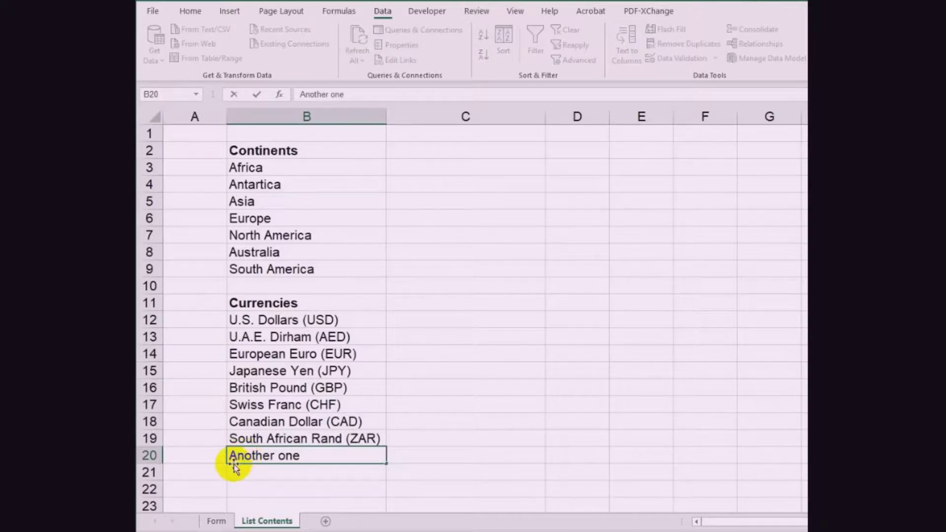
pyautogui.click(224, 470)
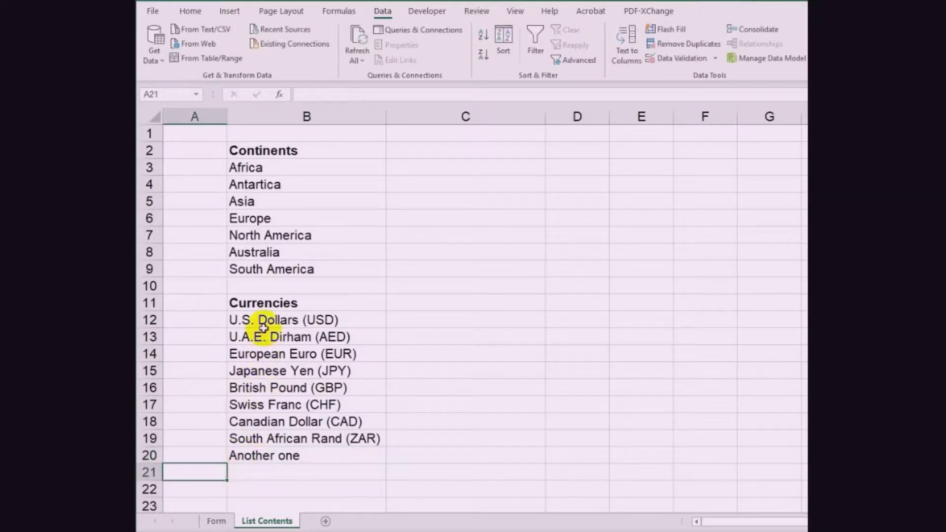
# Jump to the Currencies range from the Name Box, then clear 'Another one' from B20.
pyautogui.moveTo(256, 323); pyautogui.dragTo(254, 453)
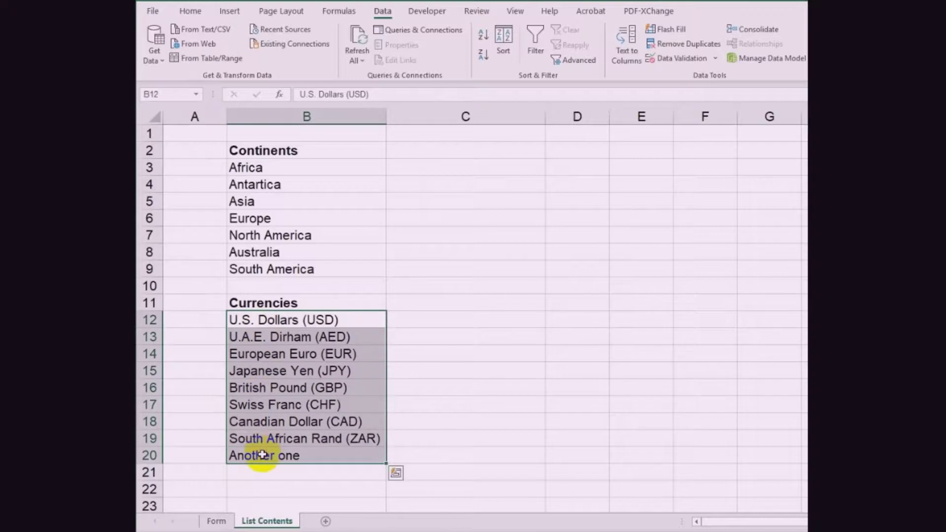
pyautogui.click(167, 92)
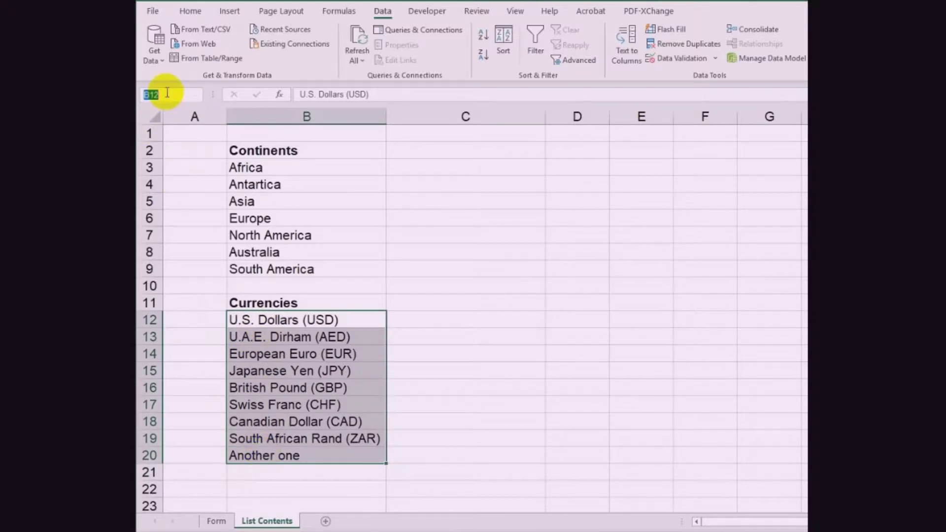
pyautogui.write('Currencies')
pyautogui.press('Return')
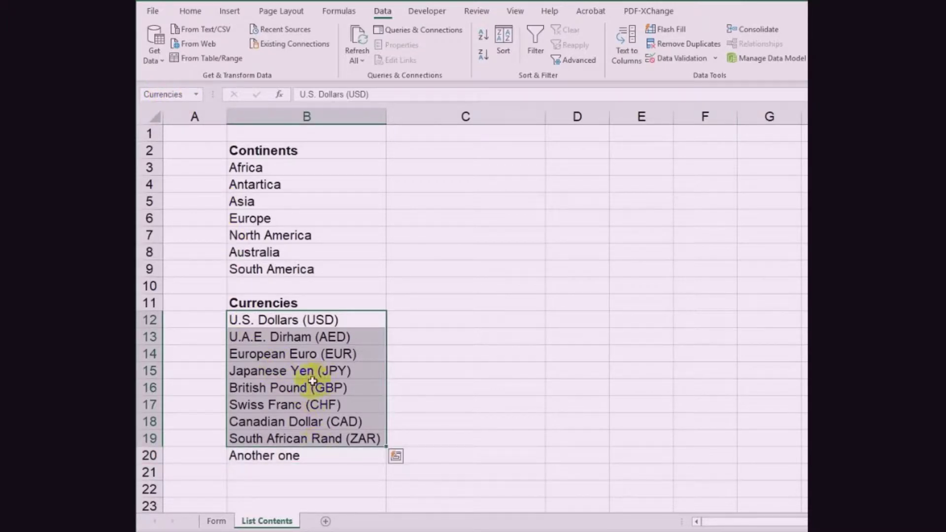
pyautogui.click(280, 458)
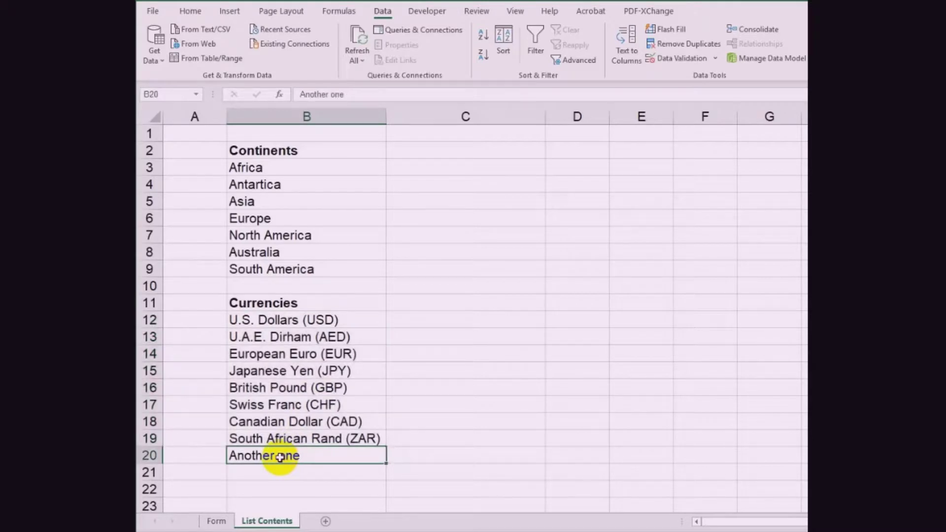
pyautogui.press('Delete')
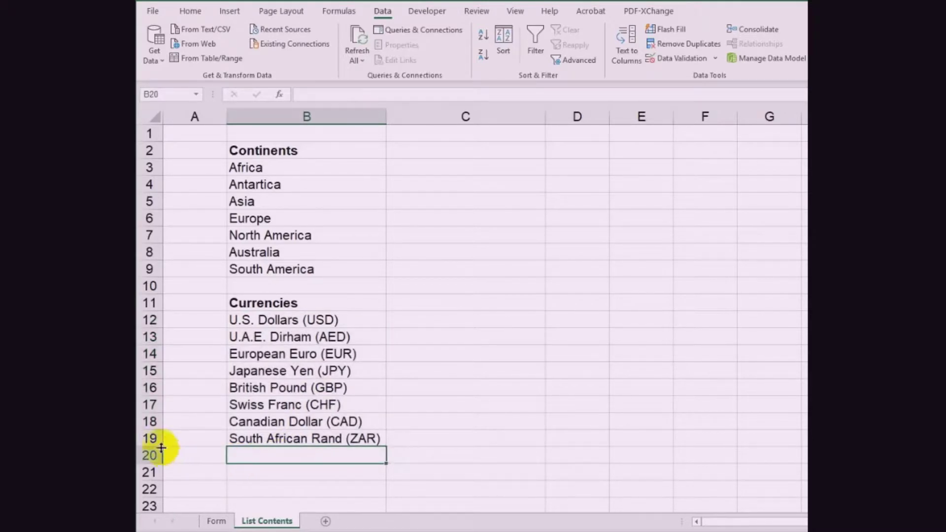
# Insert a new row 19 above South African Rand (ZAR) and enter Indian Rupee (INR) in B19.
pyautogui.click(149, 438)
pyautogui.rightClick(148, 438)
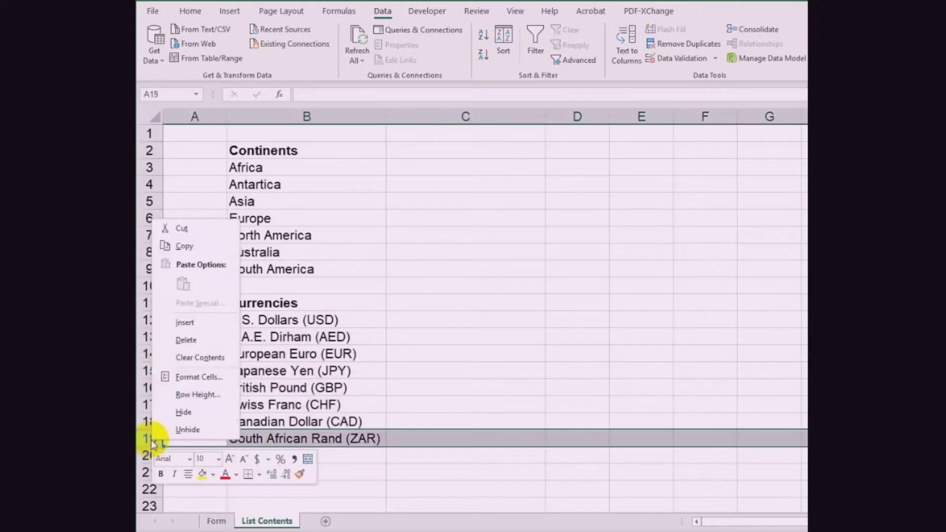
pyautogui.click(185, 323)
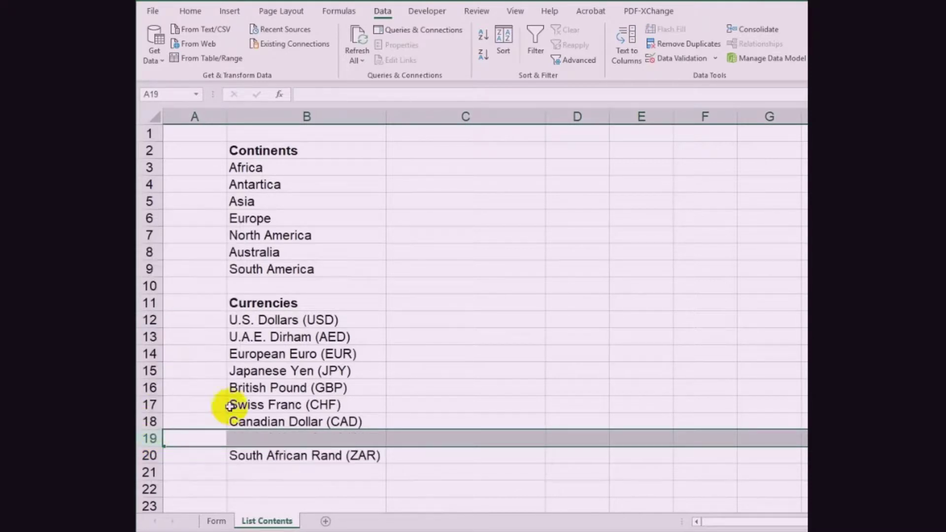
pyautogui.click(250, 439)
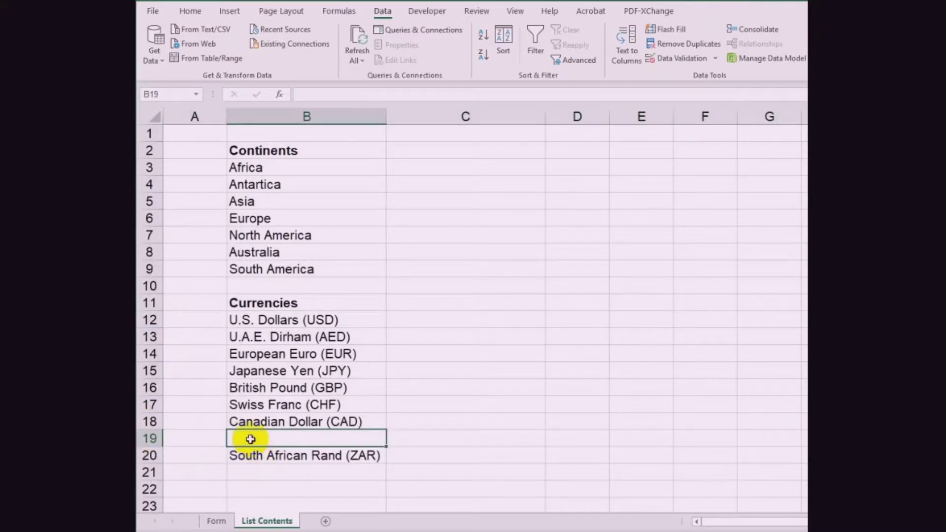
pyautogui.write('Indian')
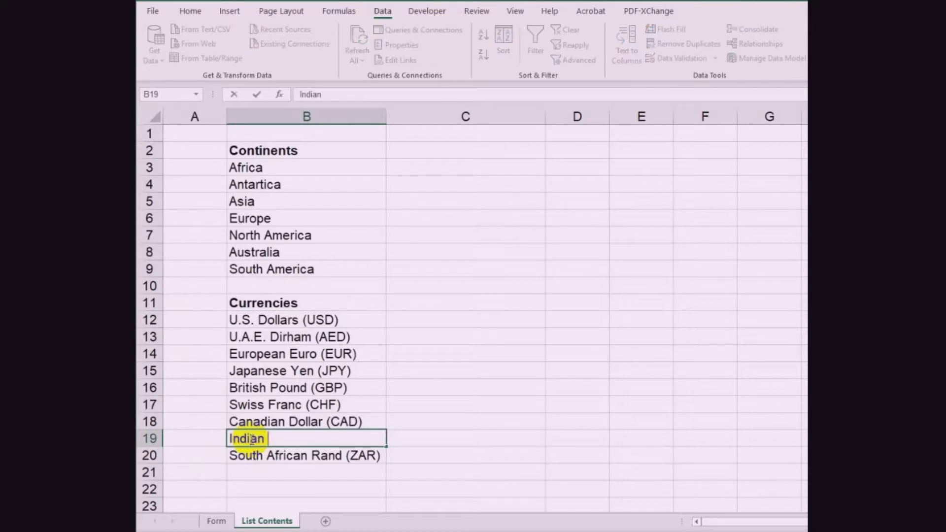
pyautogui.write(' Rupee (INR')
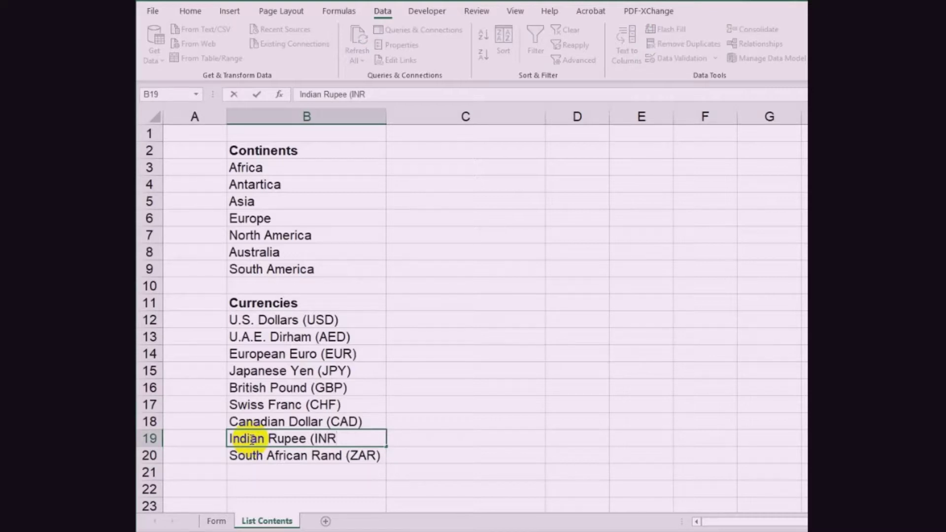
pyautogui.write(')')
pyautogui.click(260, 404)
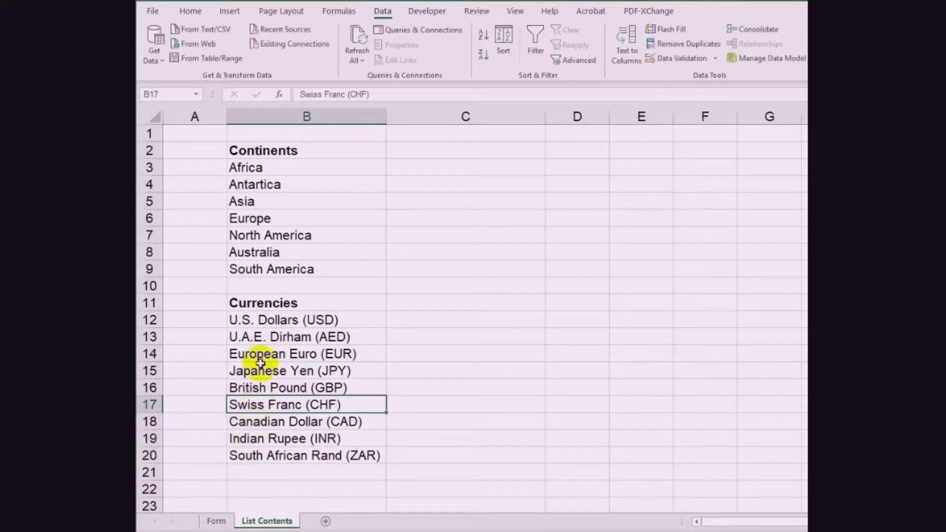
pyautogui.click(261, 320)
# Sort B12:B20 A to Z, from British Pound (GBP) to U.S. Dollars (USD).
pyautogui.moveTo(261, 320); pyautogui.dragTo(287, 456)
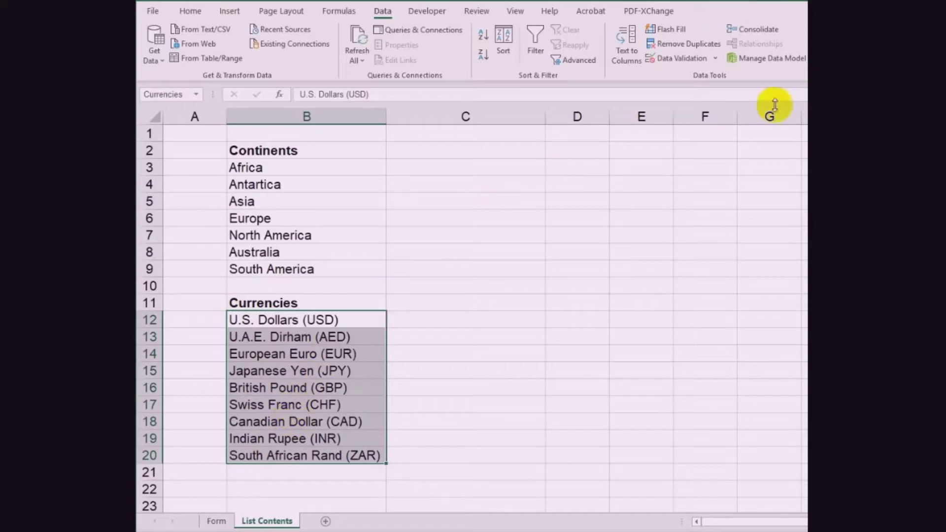
pyautogui.rightClick(290, 387)
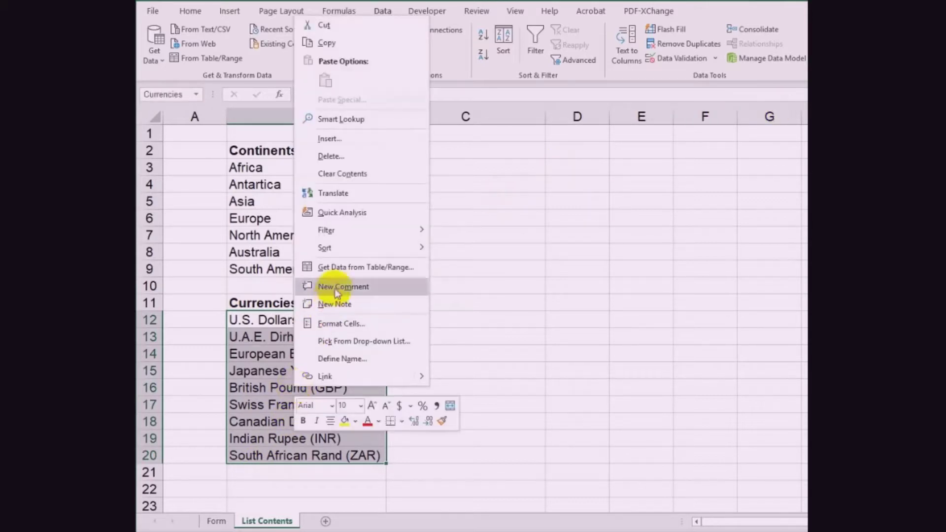
pyautogui.moveTo(342, 255)
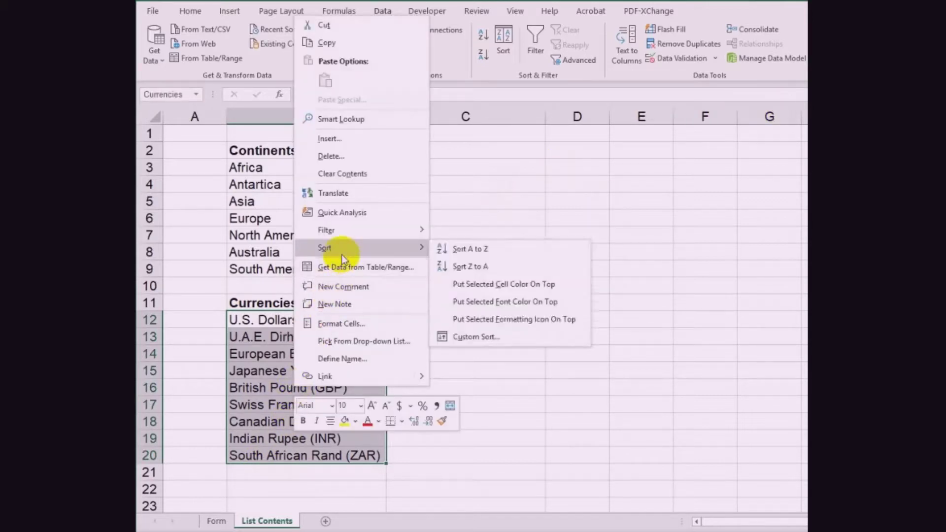
pyautogui.click(439, 251)
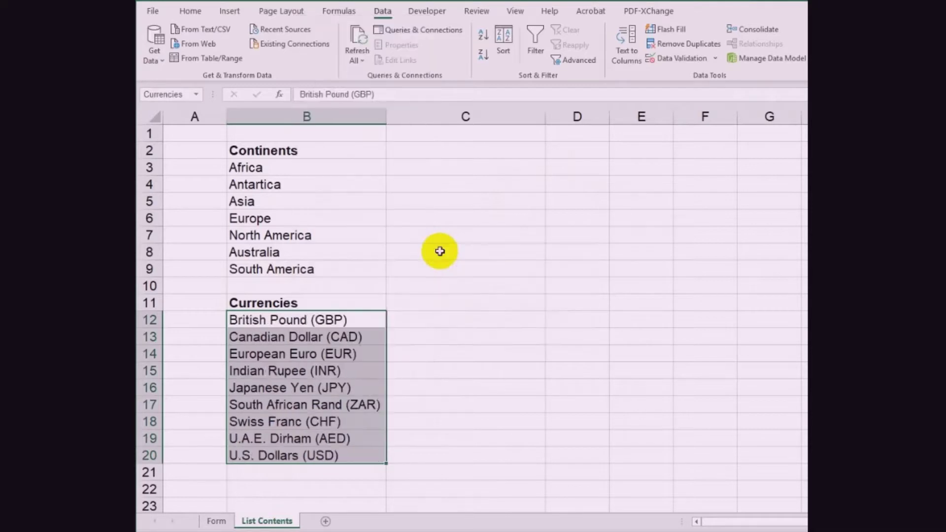
# On the Form sheet, pick Indian Rupee (INR) from C8's currency dropdown.
pyautogui.click(216, 521)
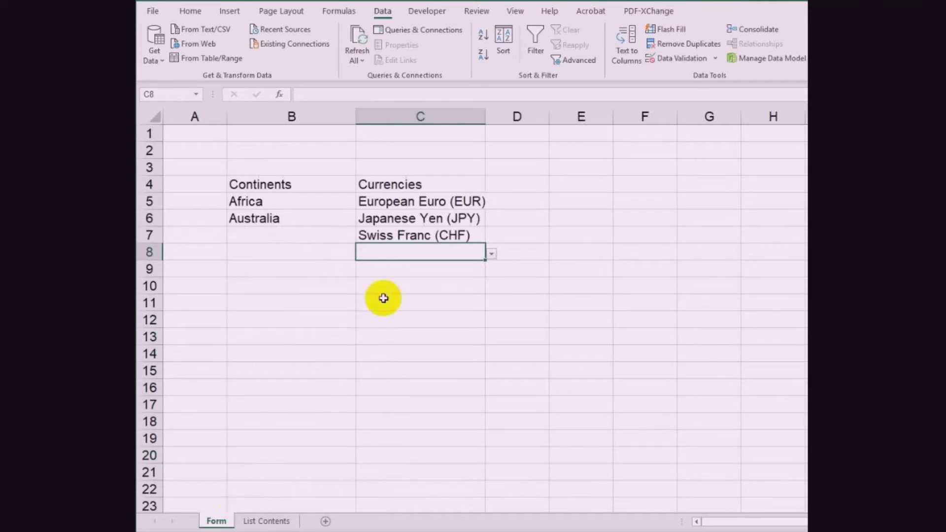
pyautogui.click(492, 254)
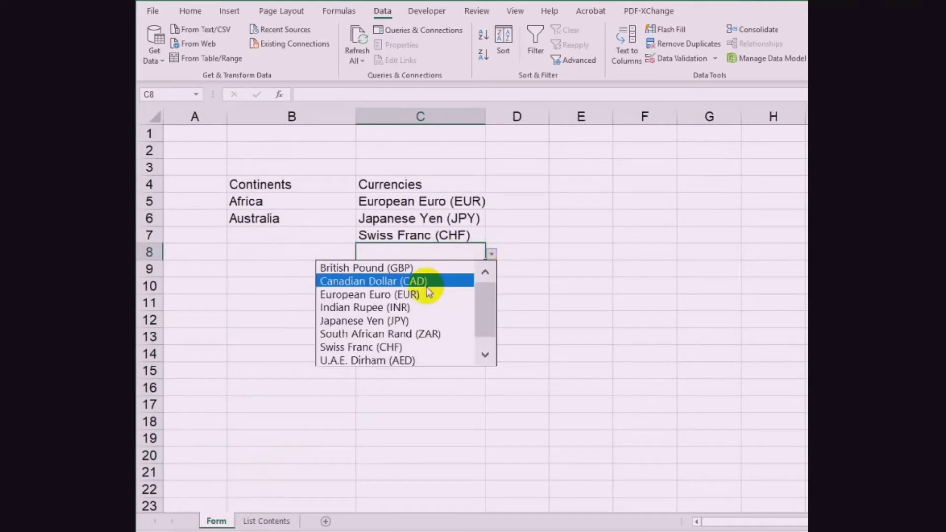
pyautogui.click(380, 309)
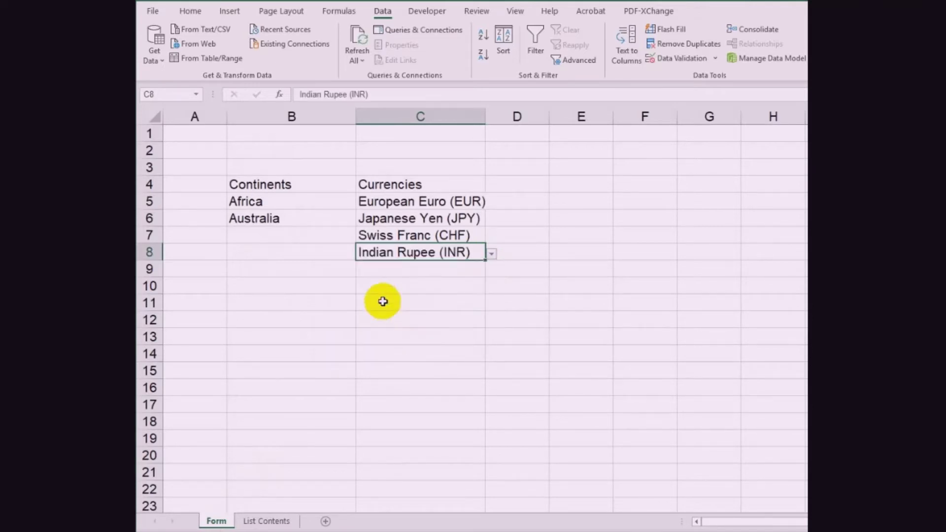
# Open C5's dropdown to view the choices, then close it leaving C5 unchanged.
pyautogui.click(435, 202)
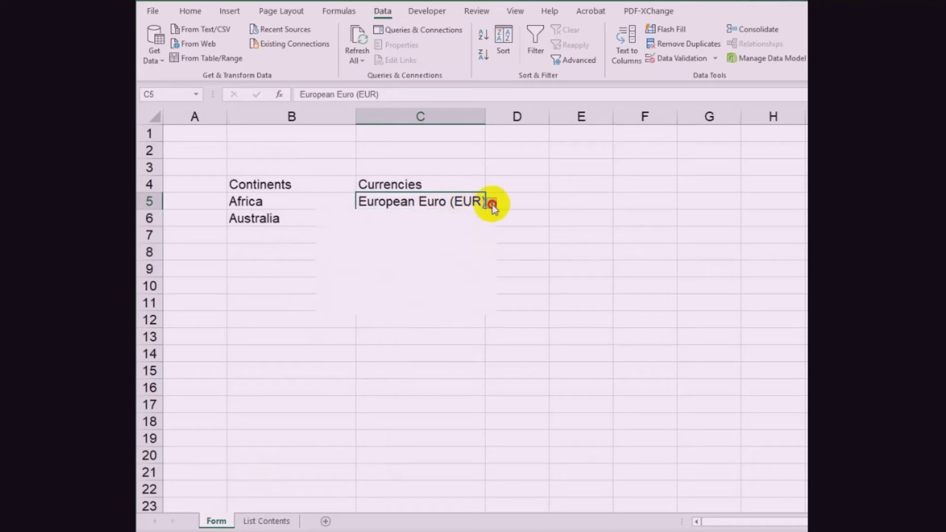
pyautogui.click(491, 203)
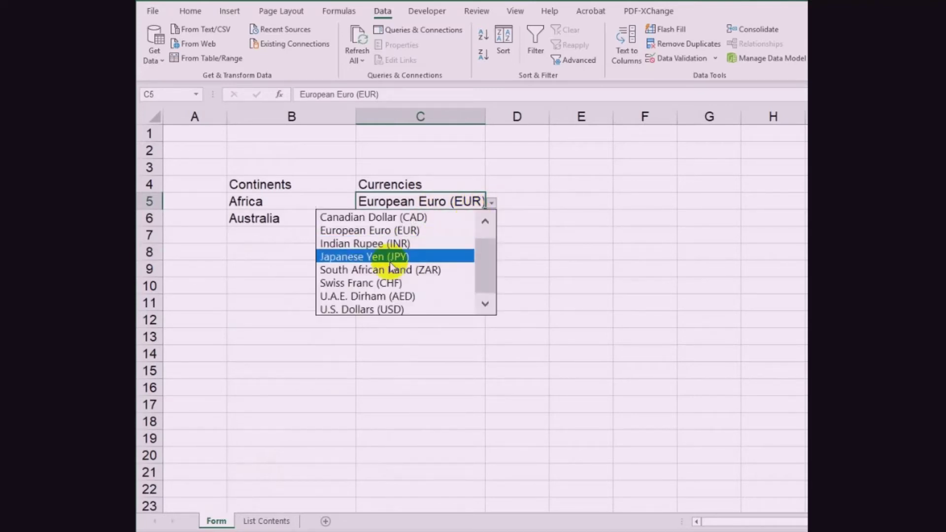
pyautogui.click(388, 349)
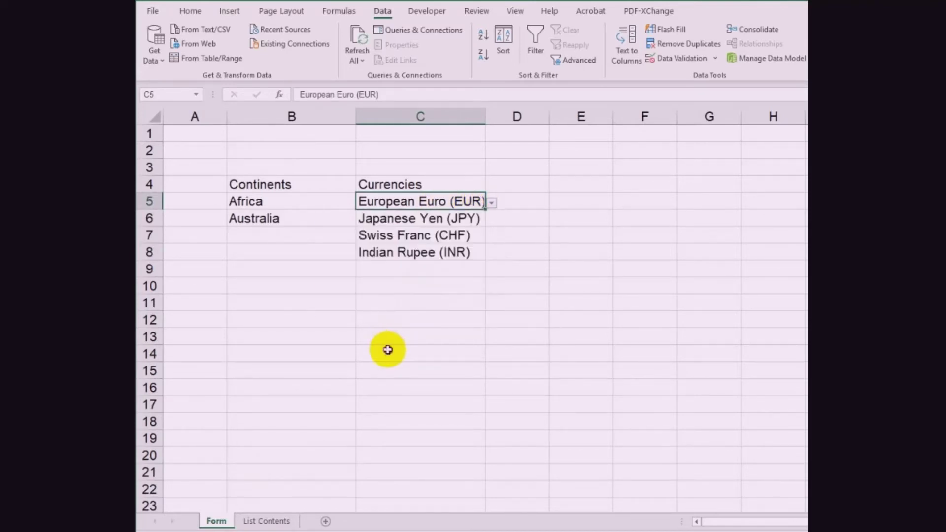